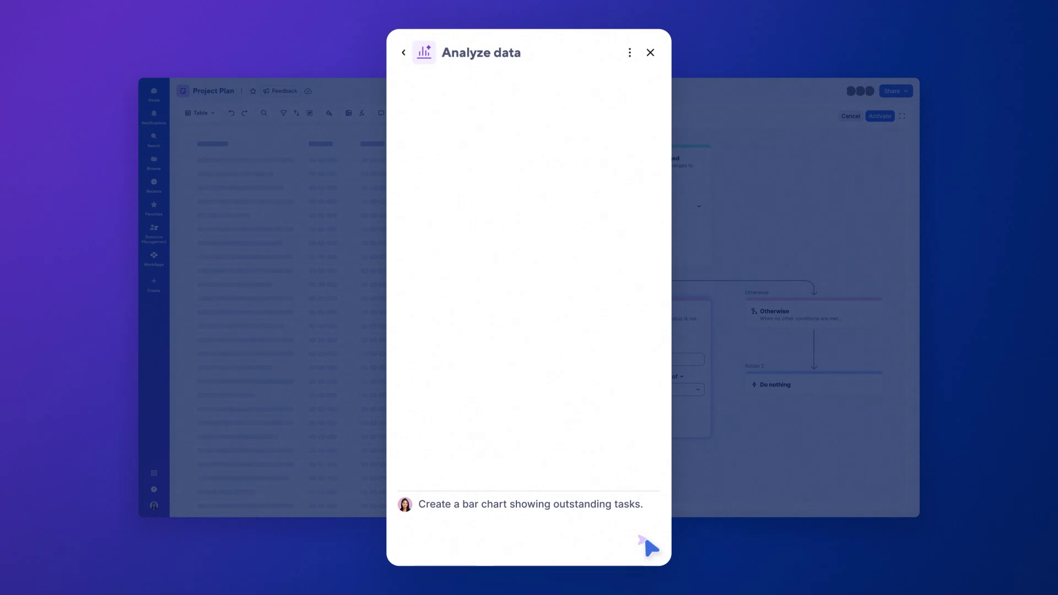
Step: Submit the Analyze data prompt requesting a bar chart of tasks by department
left_click(643, 541)
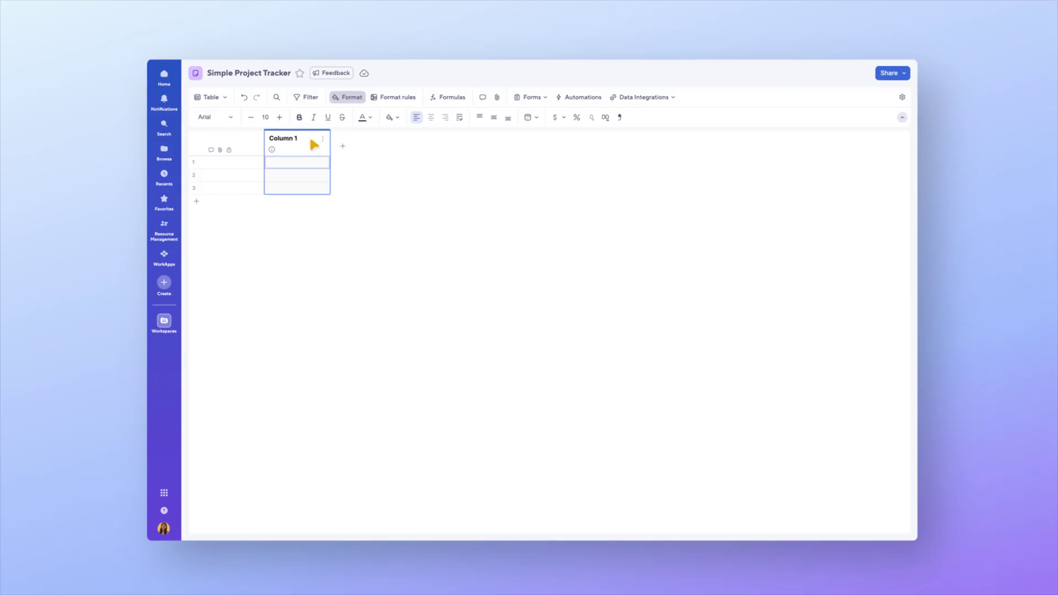
Step: Rename Column 1 to Task Name and give Status the dropdown choices To-Do and Complete
double_click(312, 142)
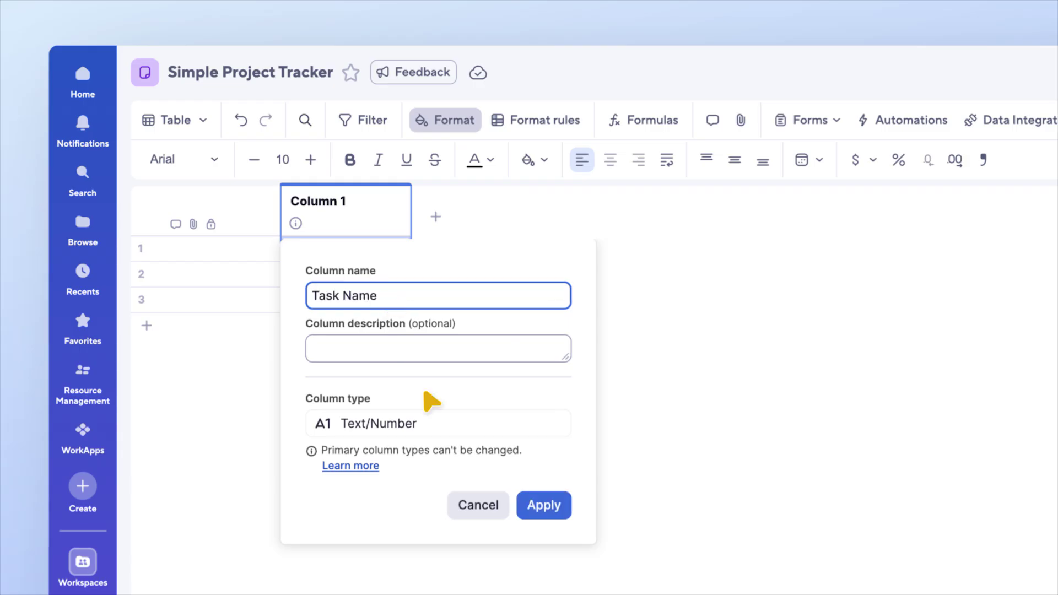
left_click(567, 516)
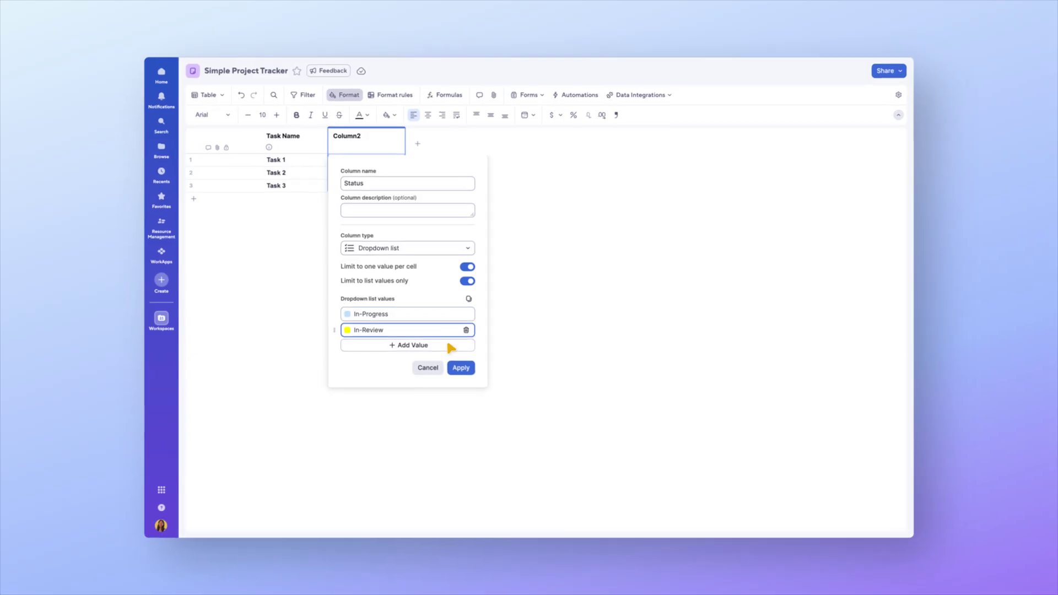
left_click(451, 347)
type("To-Do")
left_click(449, 362)
type("Complete")
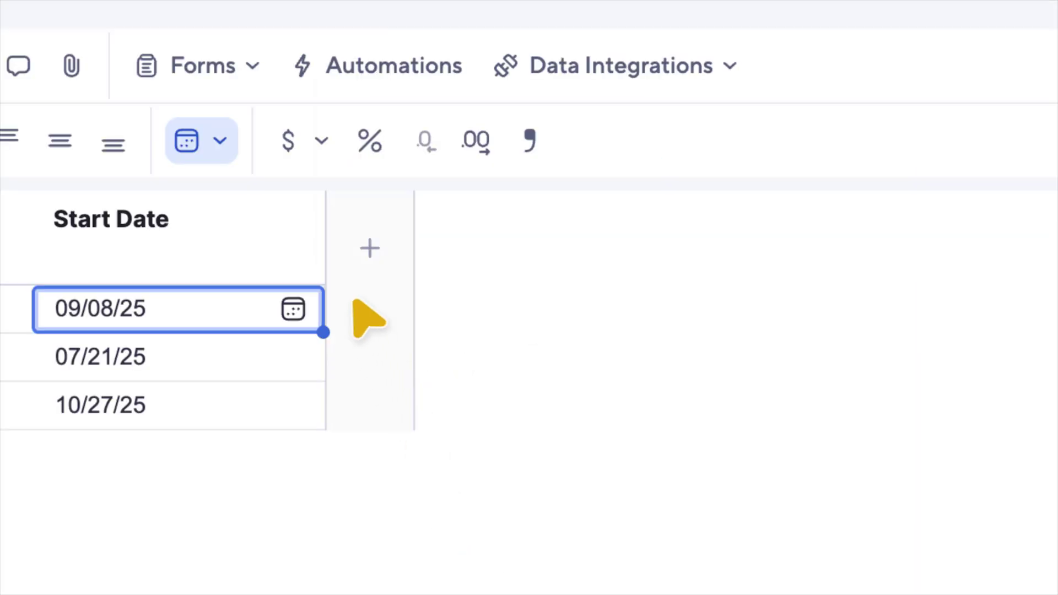
Step: Add an End Date column after Start Date and pick its column type
left_click(356, 303)
type("End Date")
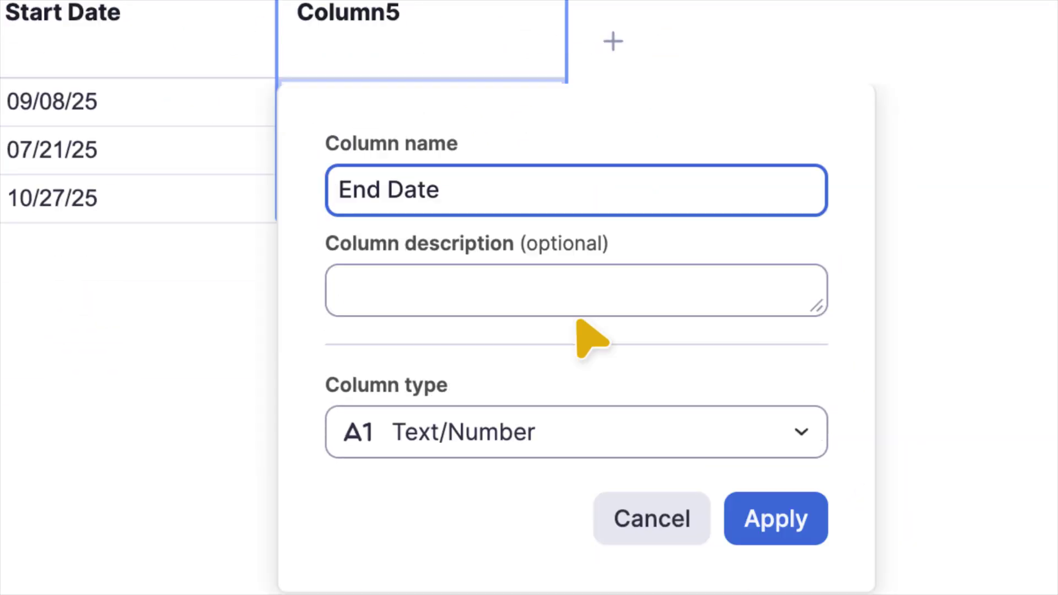
left_click(755, 233)
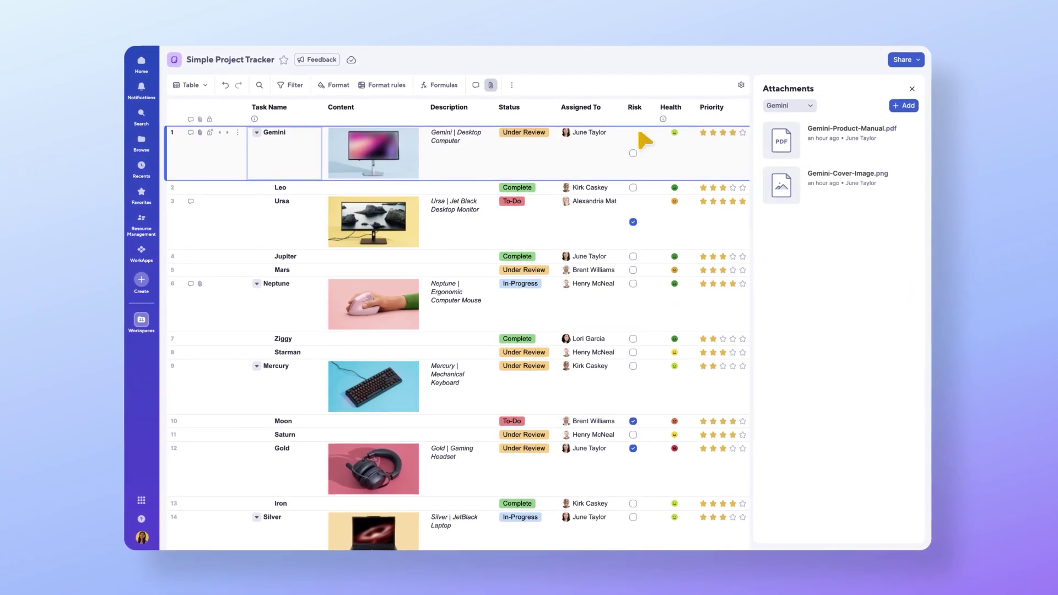
left_click(840, 141)
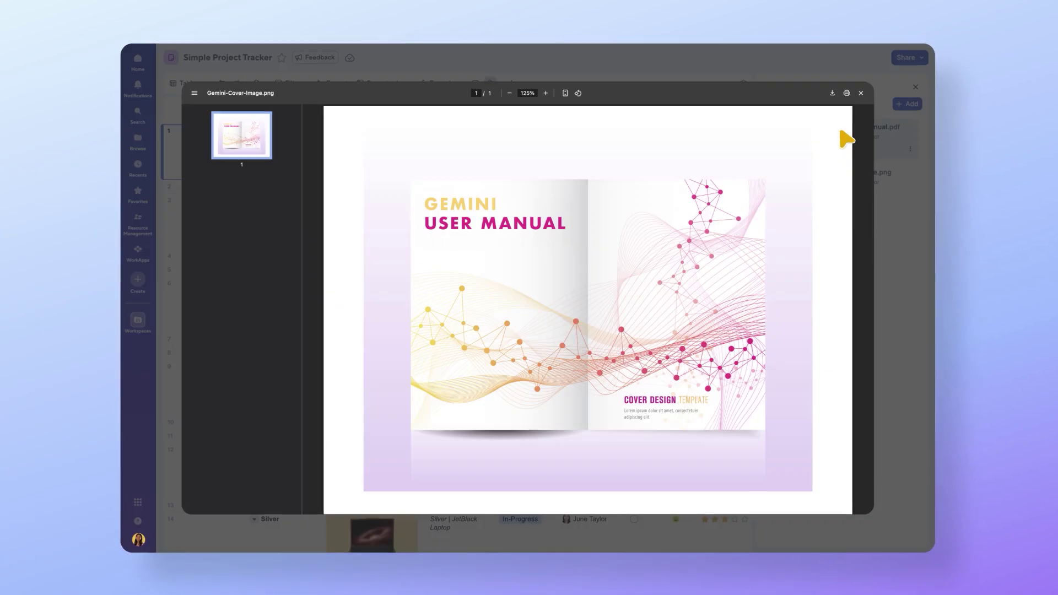
left_click(863, 91)
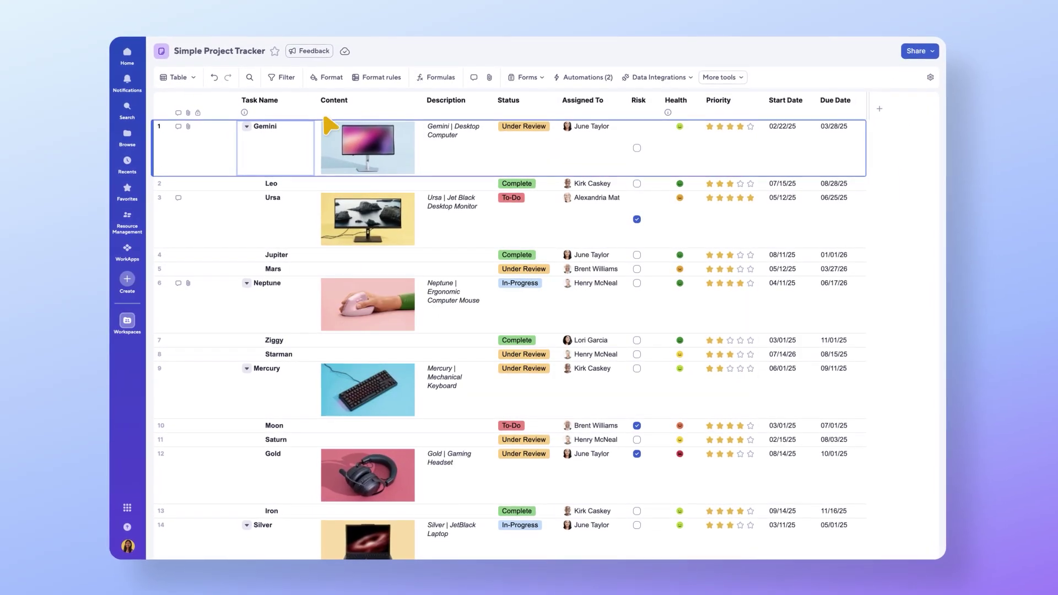
left_click(175, 125)
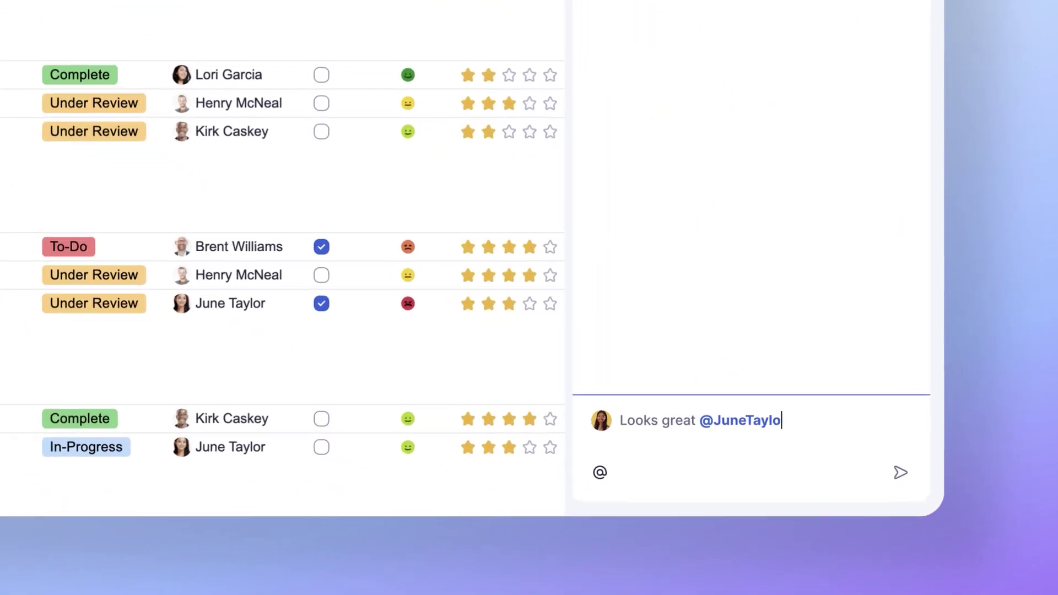
key("shift+Return")
type("Need anything else?")
key("Return")
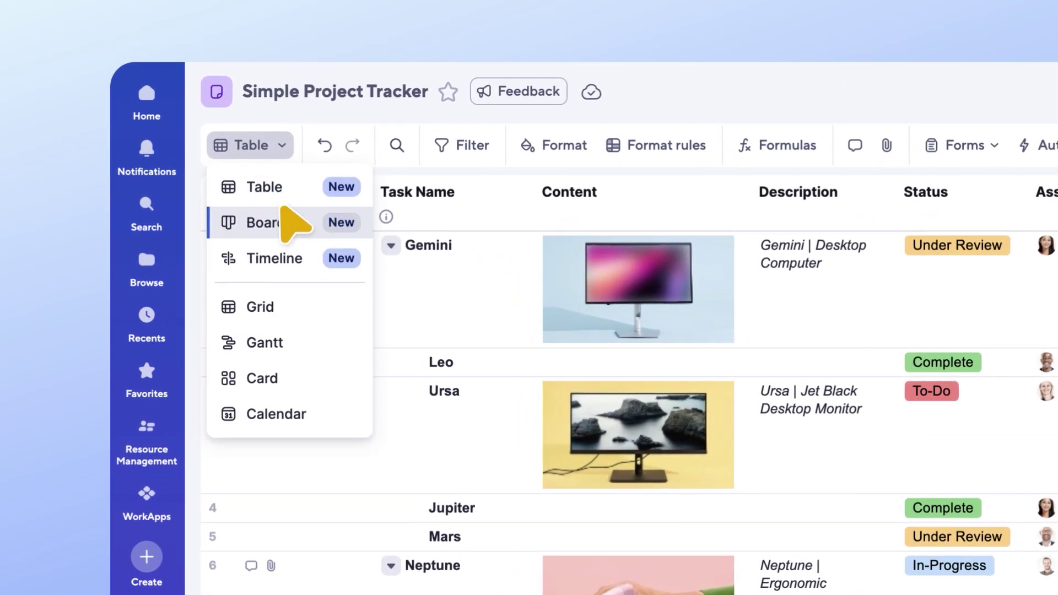
Step: Switch the tracker to Board view, then to Timeline view
left_click(288, 218)
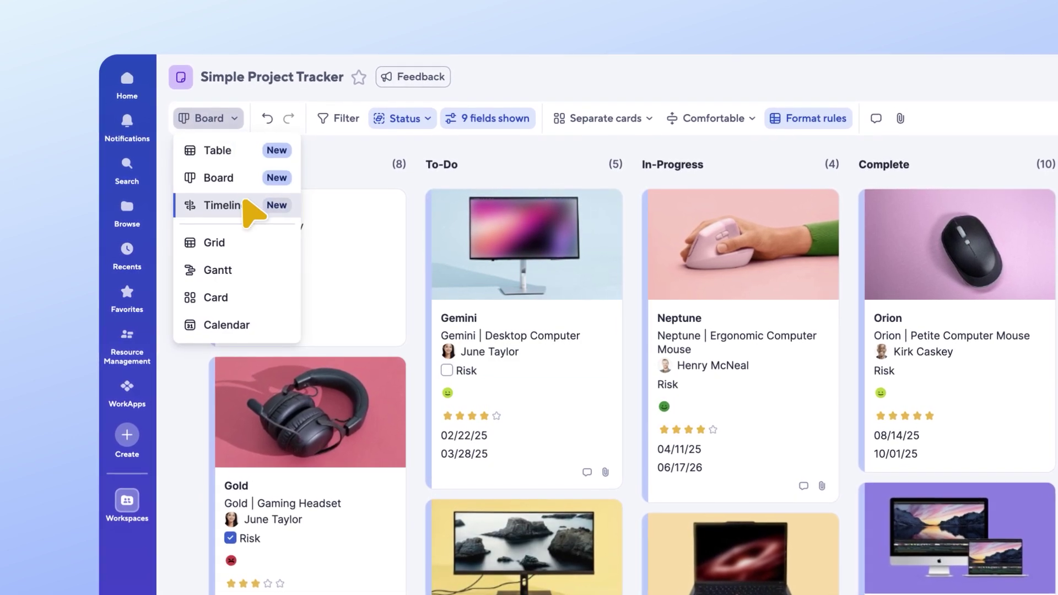
left_click(243, 203)
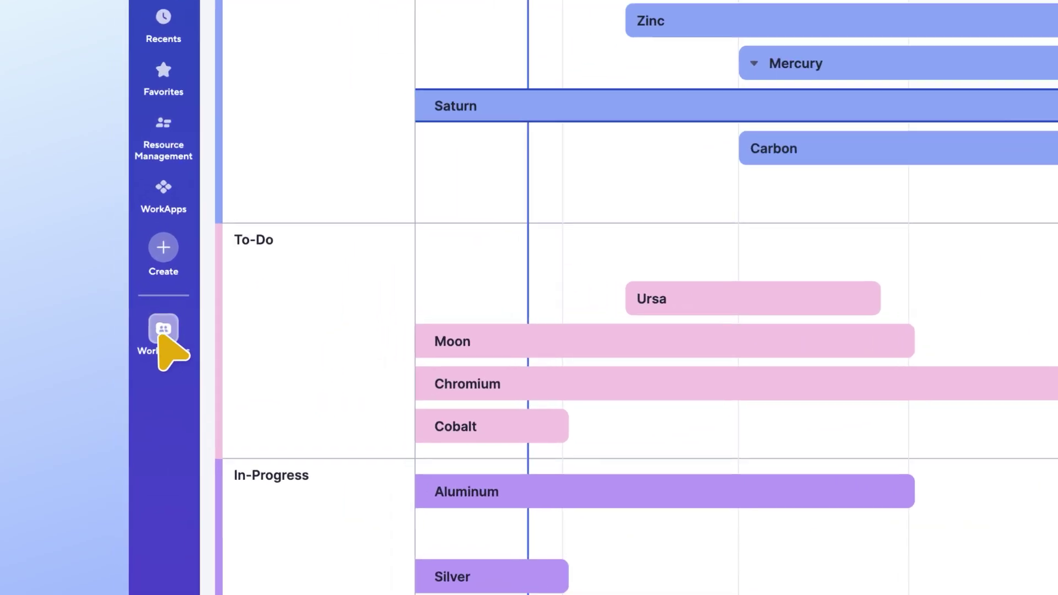
Step: Open Project Tracker Dashboard via Workspaces and Project Status Report, then collapse the workspace panel
left_click(127, 320)
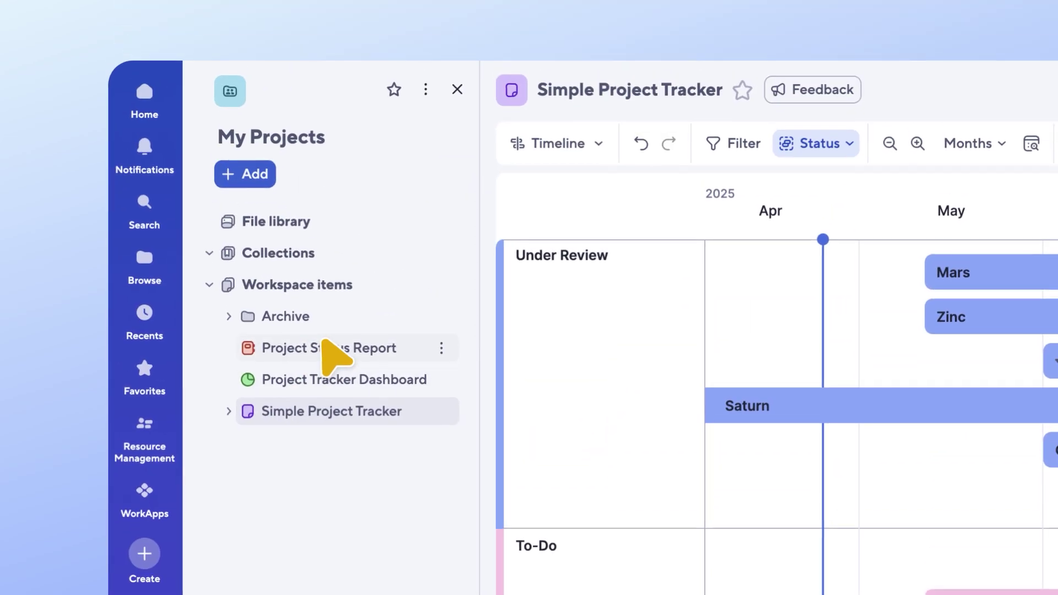
left_click(331, 54)
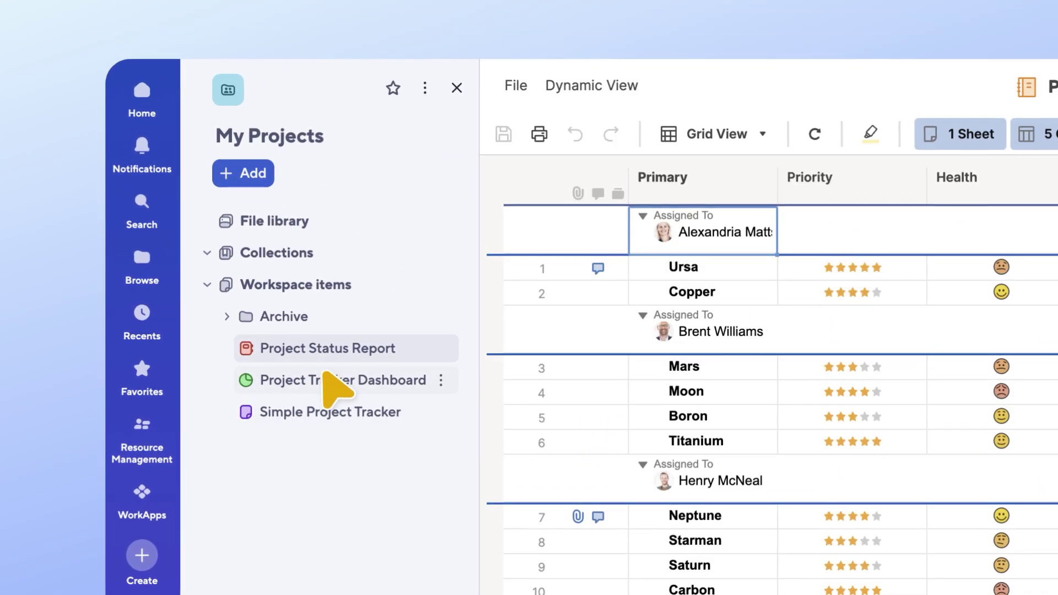
left_click(325, 378)
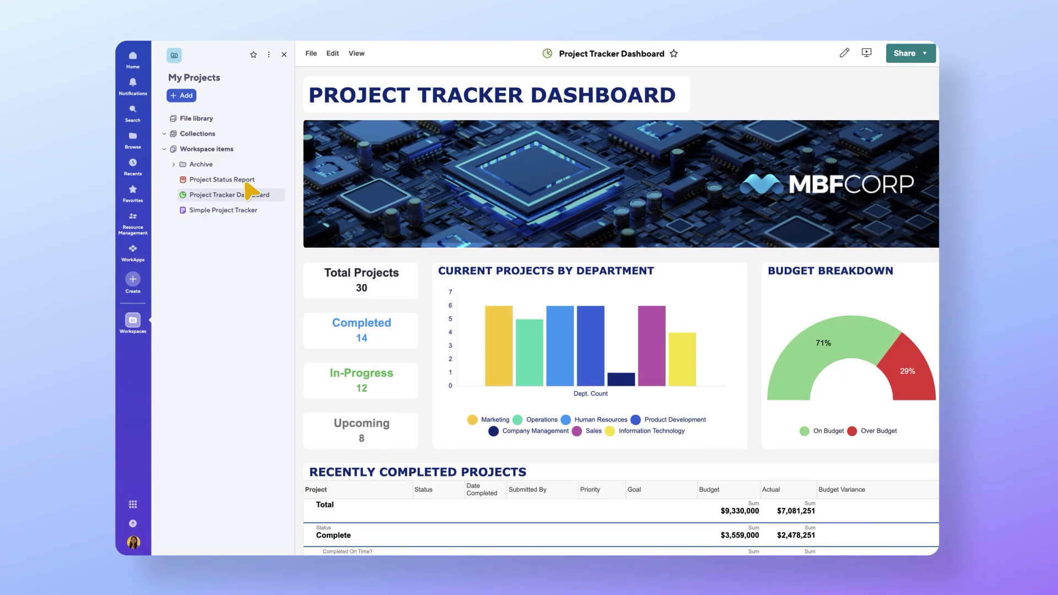
left_click(281, 53)
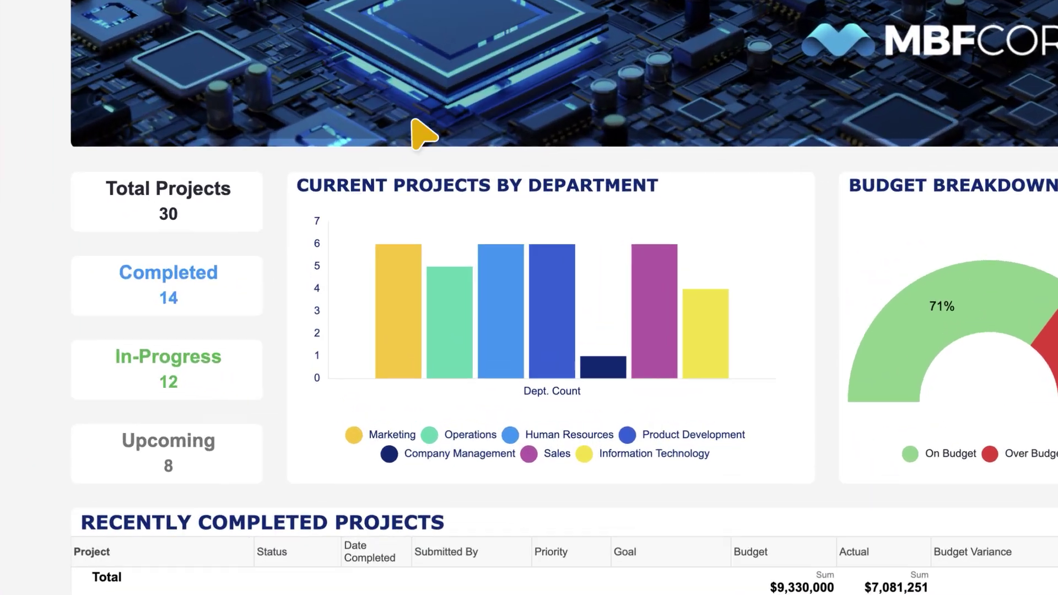
mouse_move(534, 347)
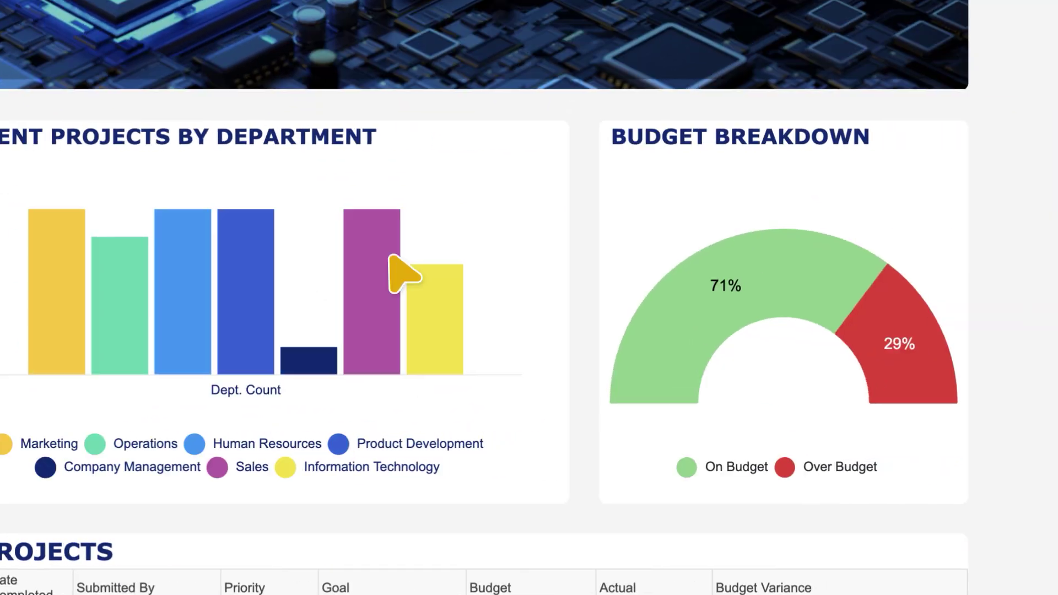
mouse_move(618, 256)
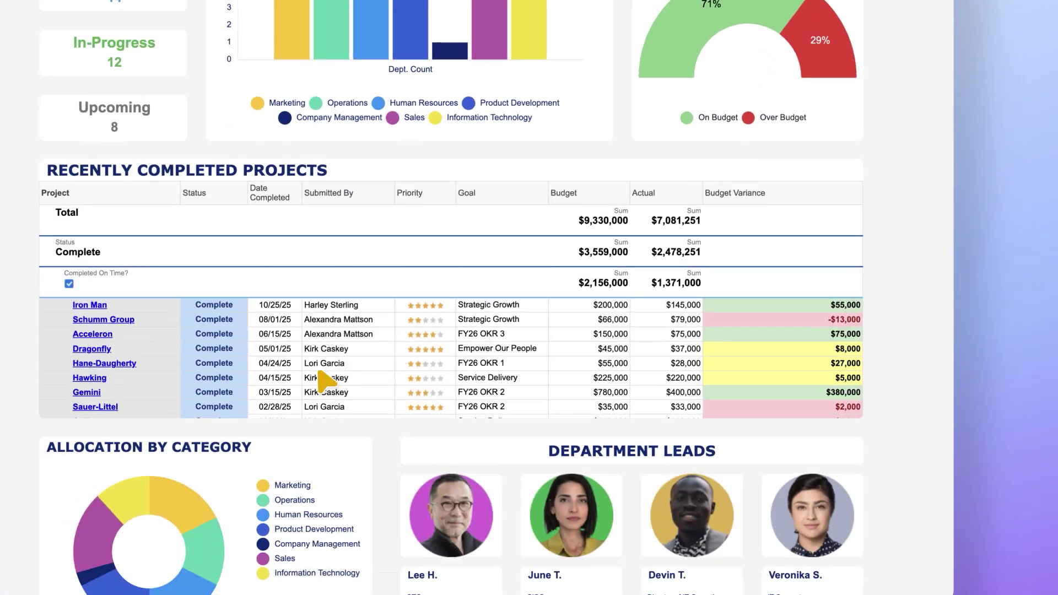
mouse_move(339, 401)
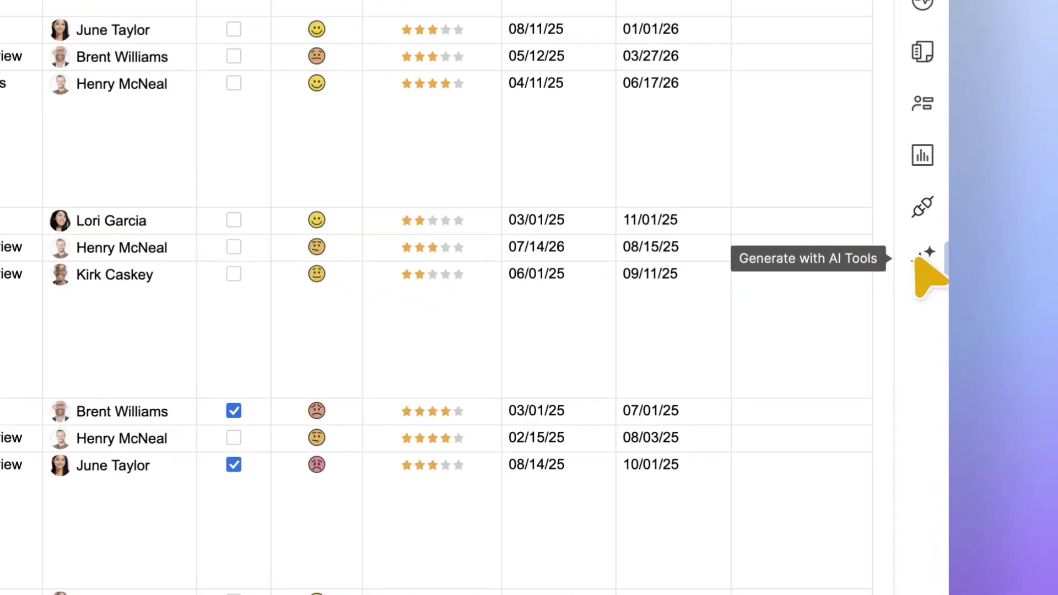
Step: Generate a days-from-today-to-due-date formula with AI and apply it to Days Until Due
left_click(917, 260)
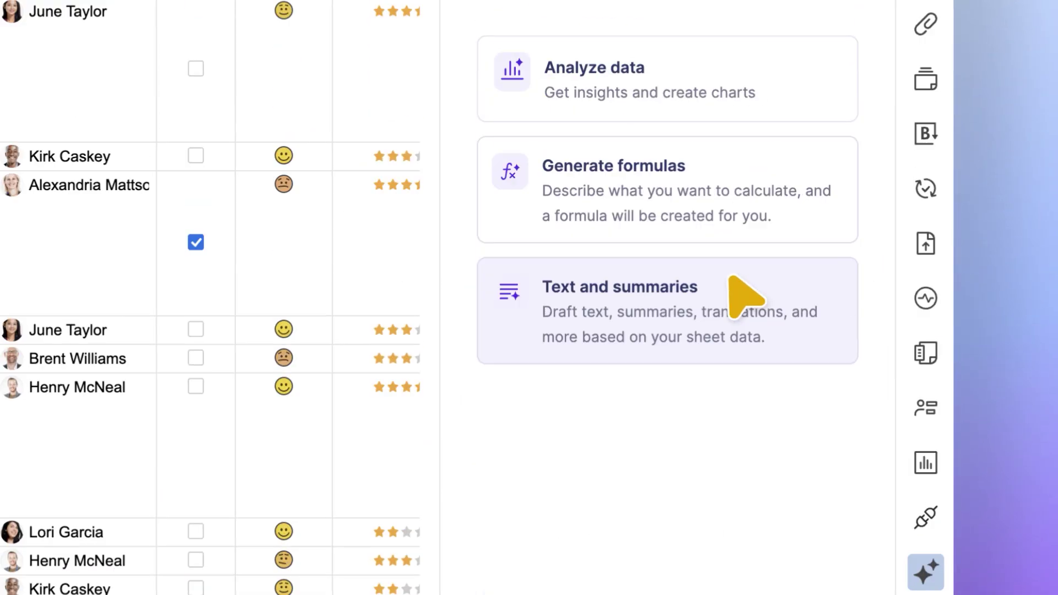
left_click(666, 288)
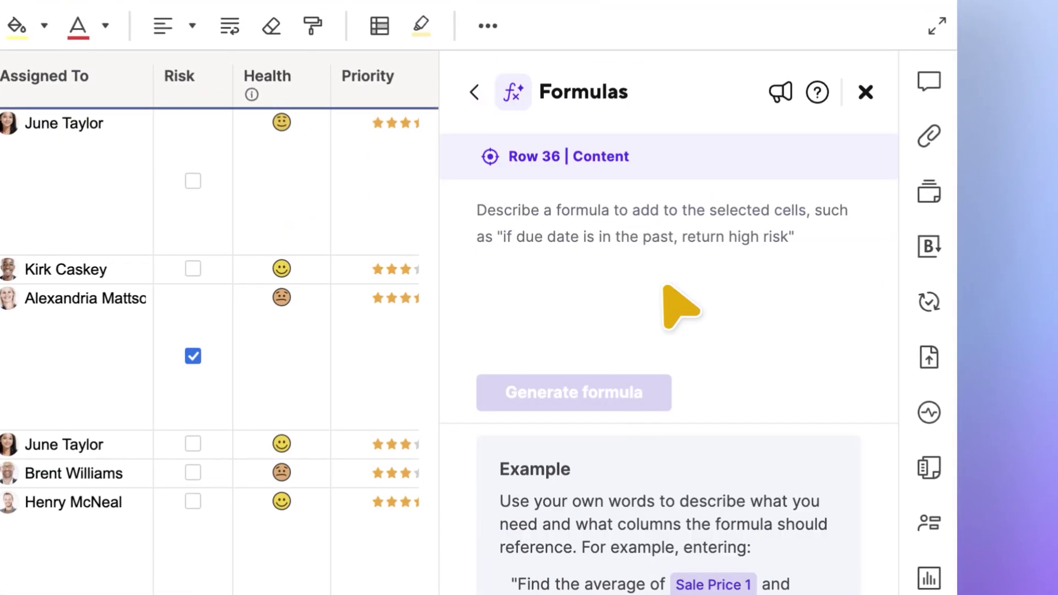
left_click(467, 207)
type("Create a formula showing how many d")
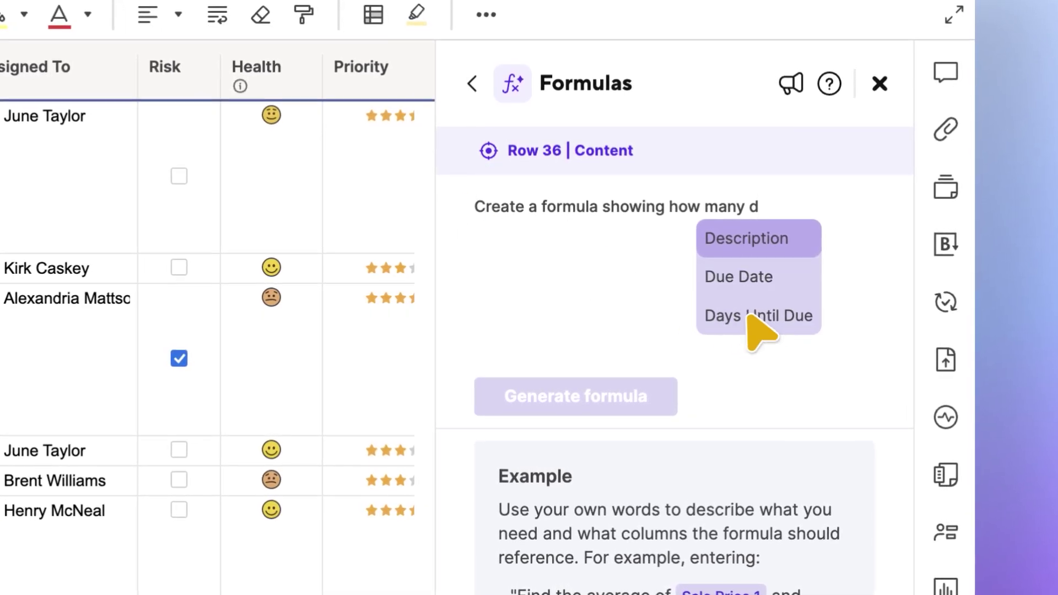
left_click(749, 316)
left_click(572, 394)
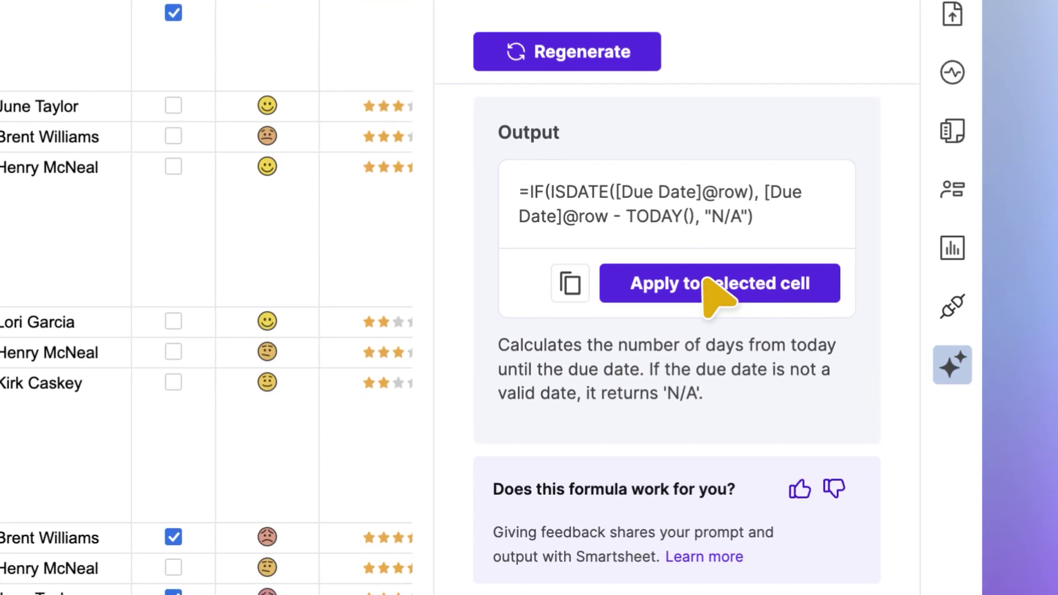
left_click(715, 295)
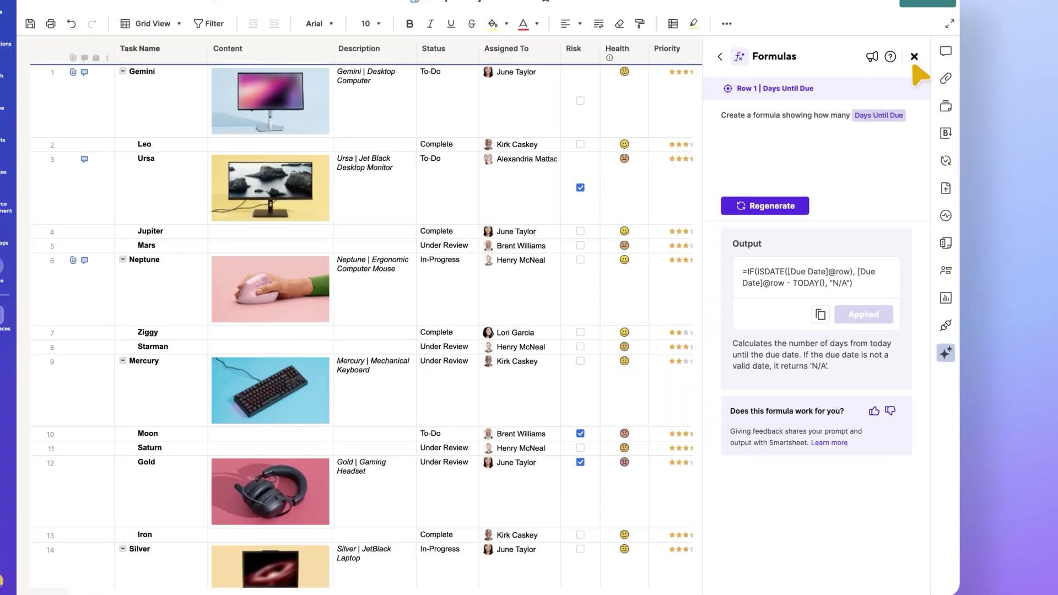
Step: Close the formula assistant and select the Start Date and Due Date columns
left_click(914, 56)
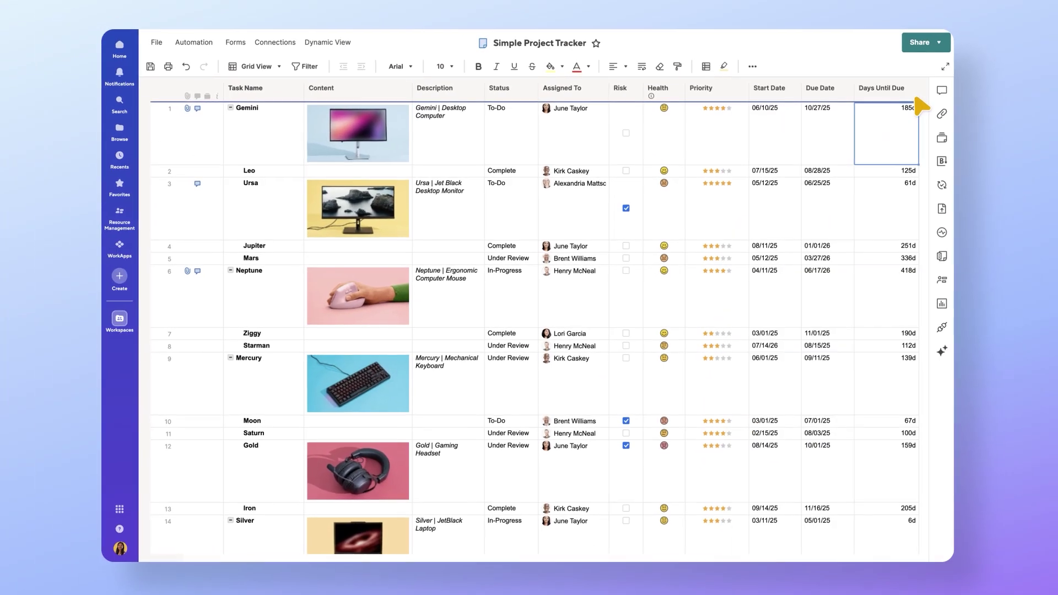
left_click(763, 93)
left_click(813, 93, "shift")
left_click(838, 93)
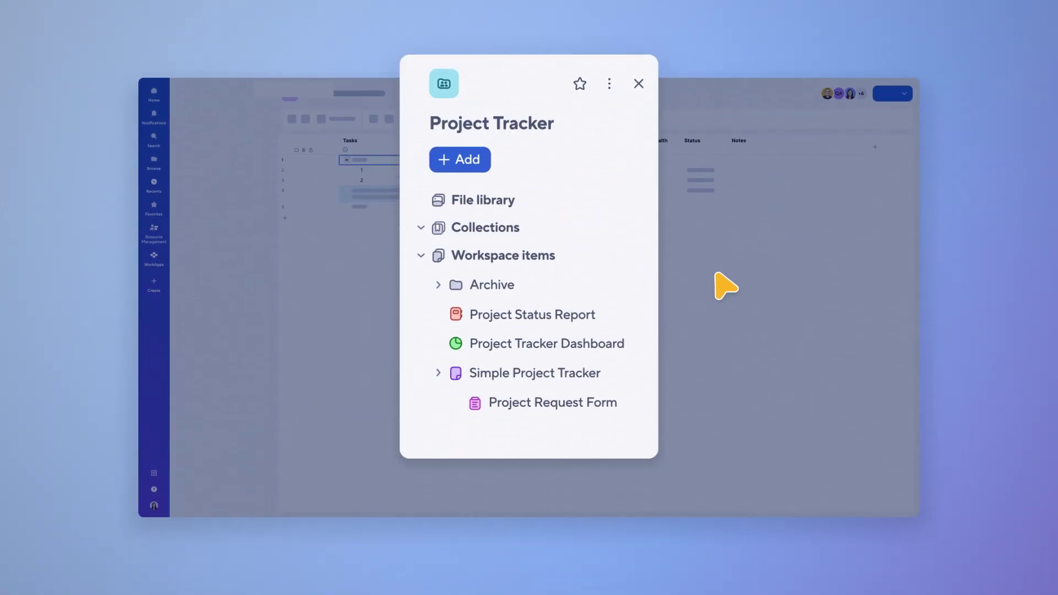
Step: Open Project Tracker Dashboard from the workspace panel
left_click(551, 344)
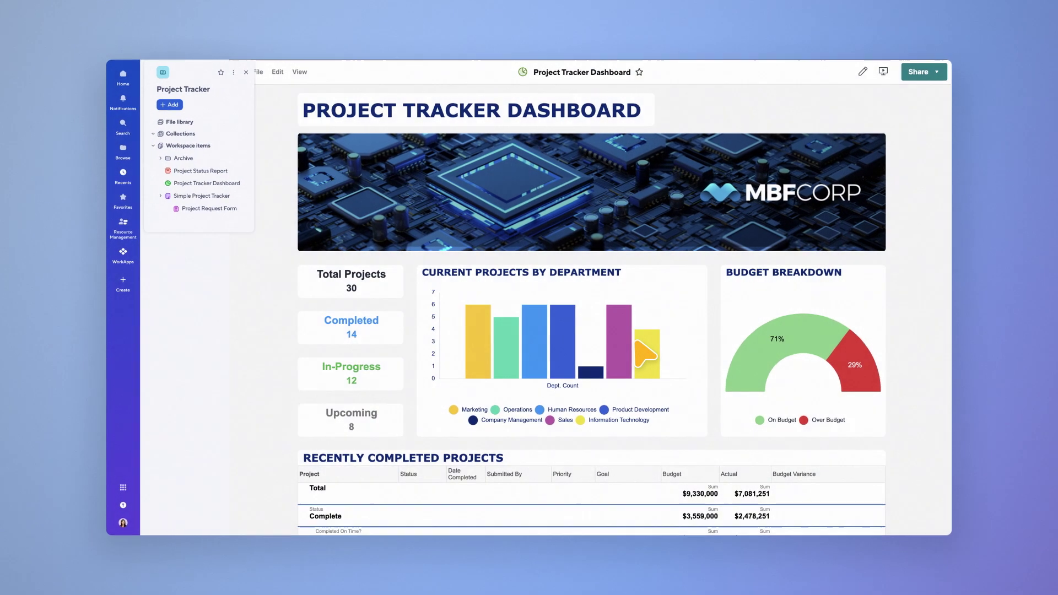